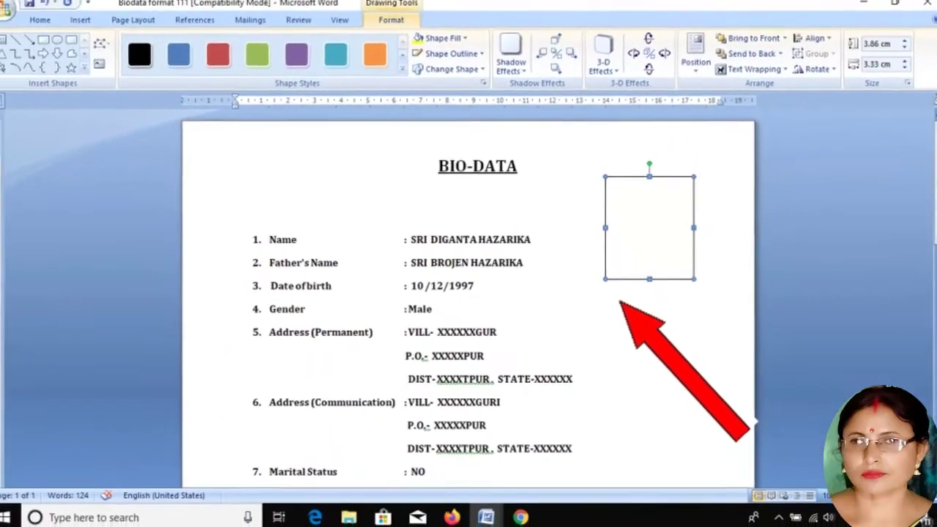
Step: Bring up the photo box rectangle's context menu with the Add Text option
right_click(632, 201)
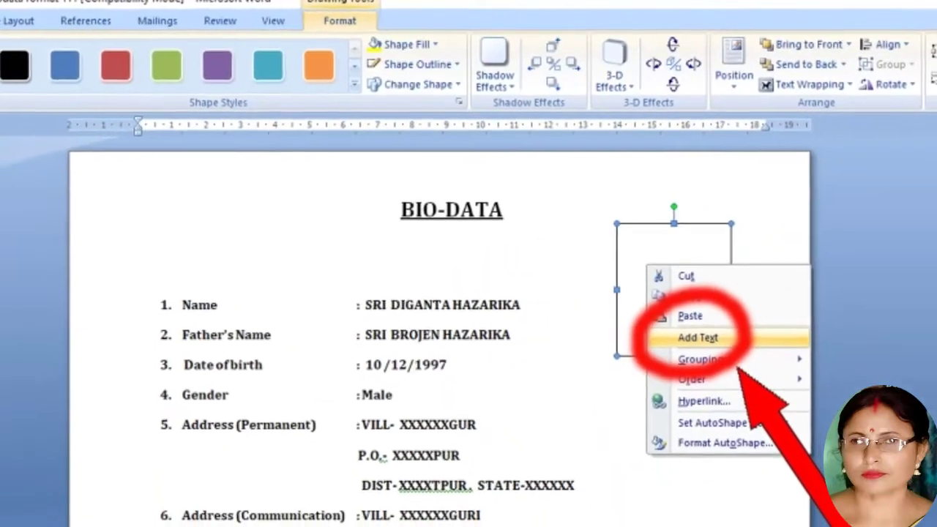